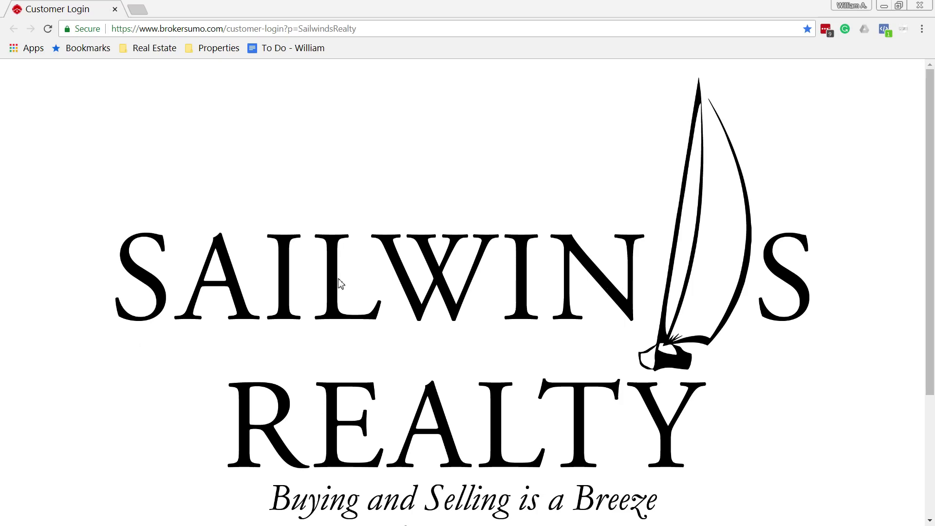
- Sign in with the saved brokerage login and start a new transaction under Transactions
scroll(779, 303, down, 3)
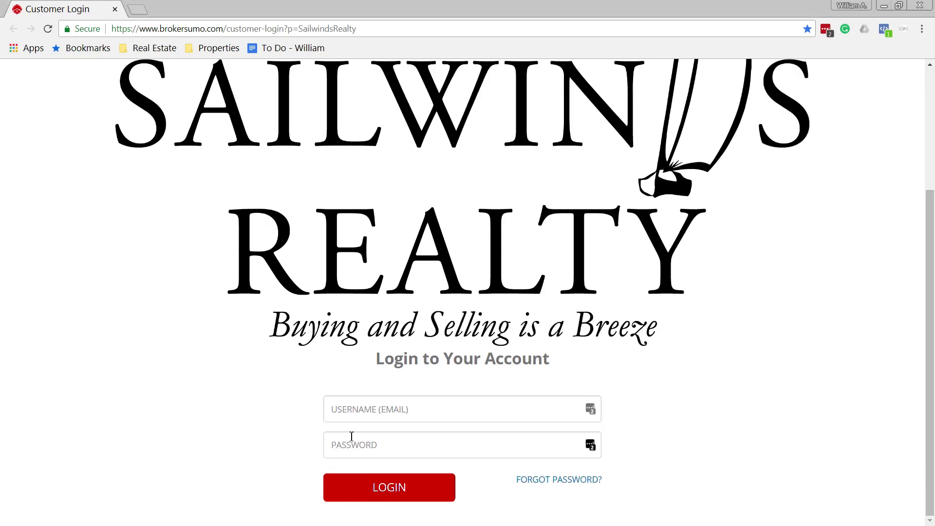
click(574, 409)
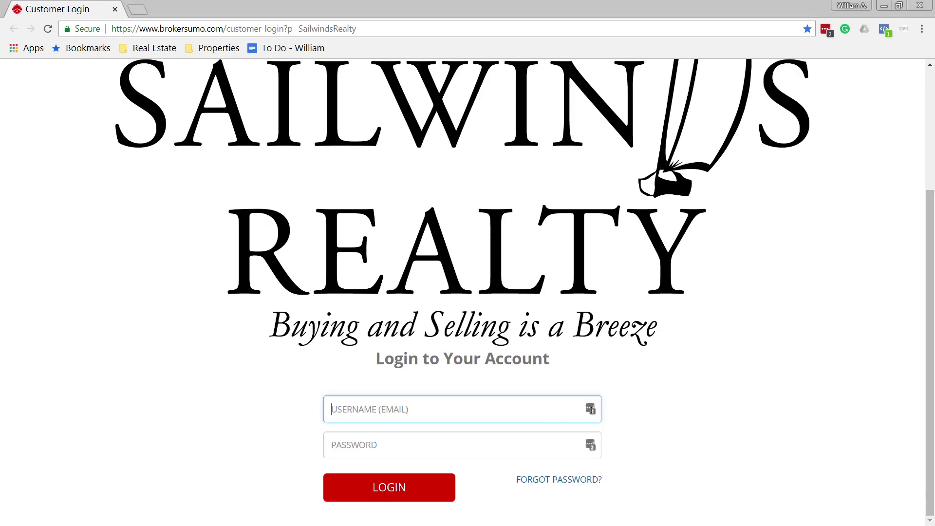
click(593, 410)
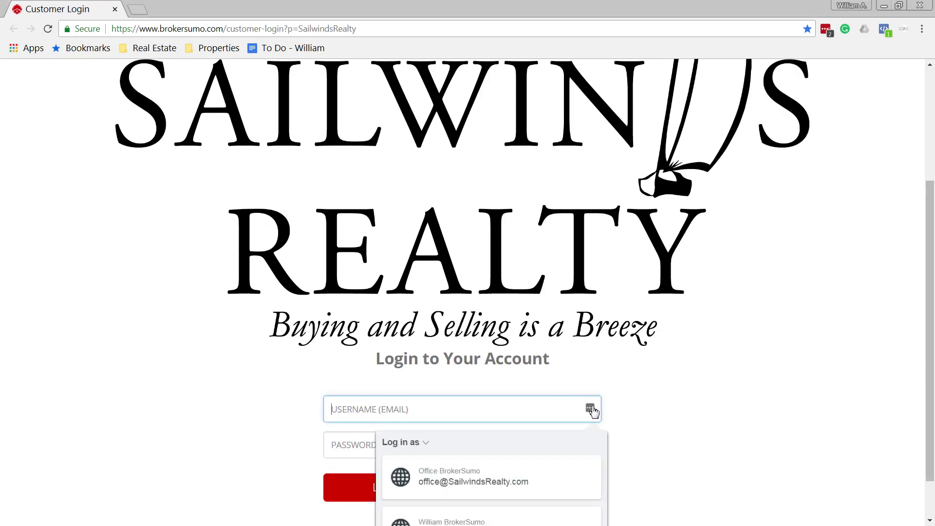
scroll(506, 474, down, 1)
click(505, 474)
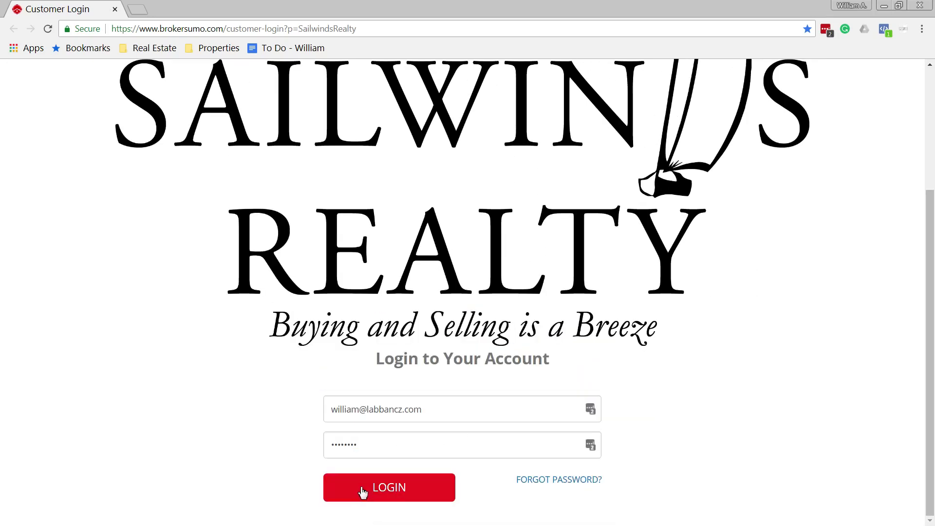
click(367, 490)
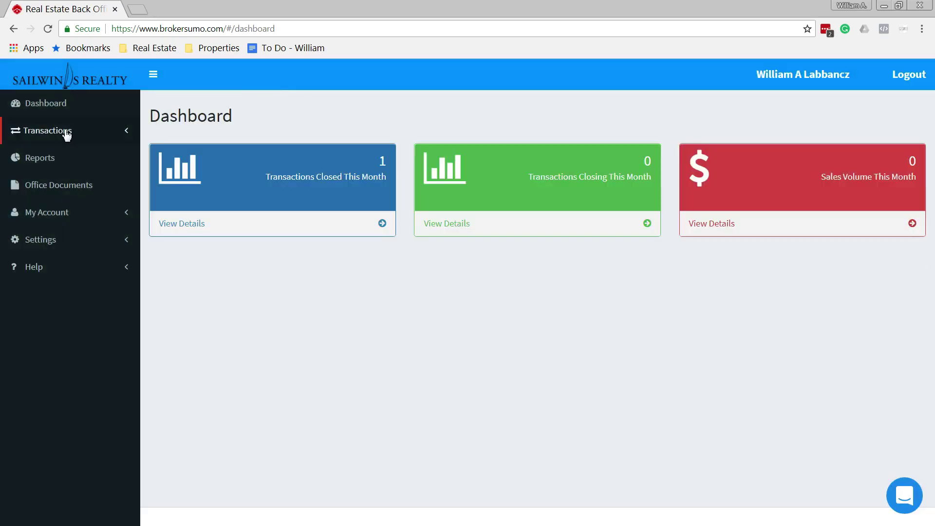
click(67, 131)
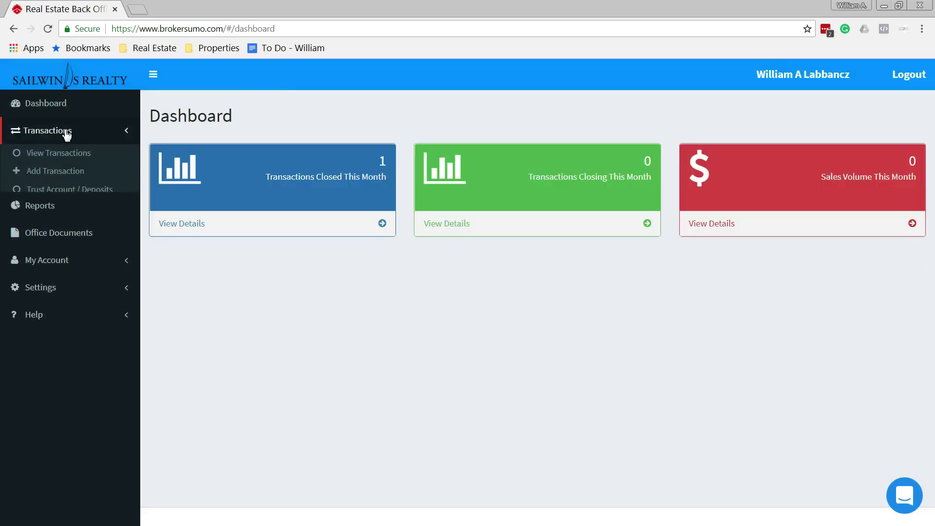
click(74, 172)
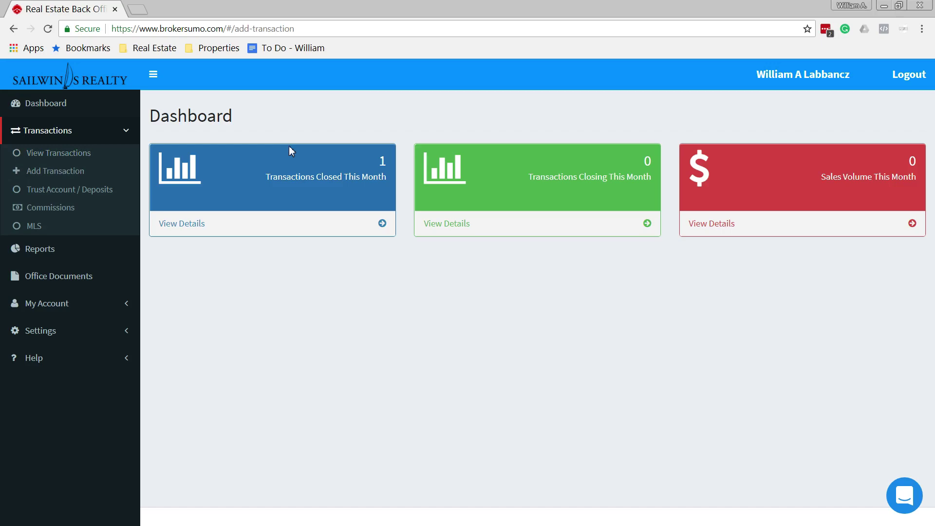
- Mark the new transaction as Selling with status Pending/Under Contract
click(73, 171)
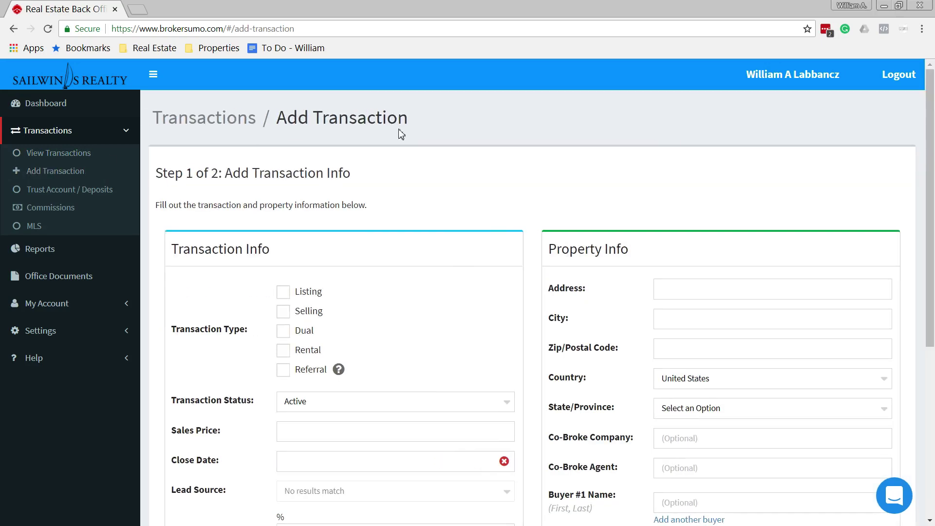
scroll(514, 134, down, 3)
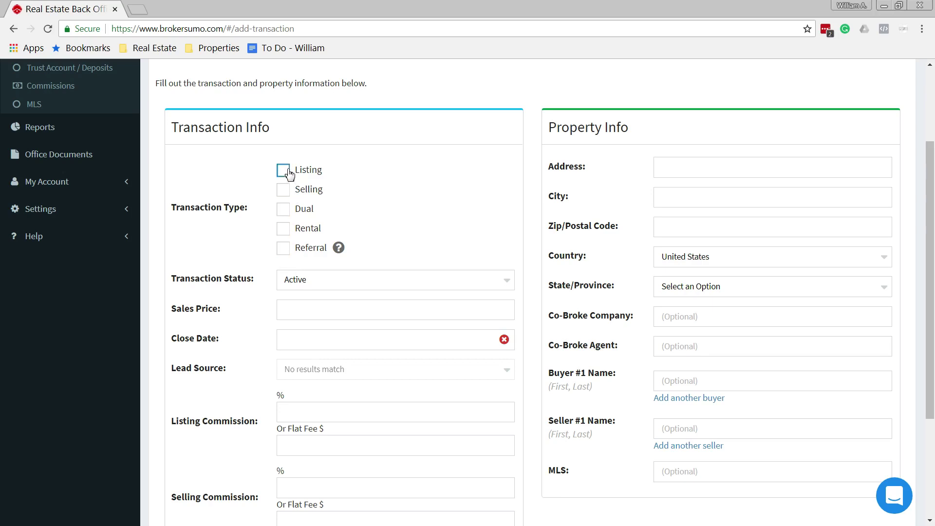
click(284, 189)
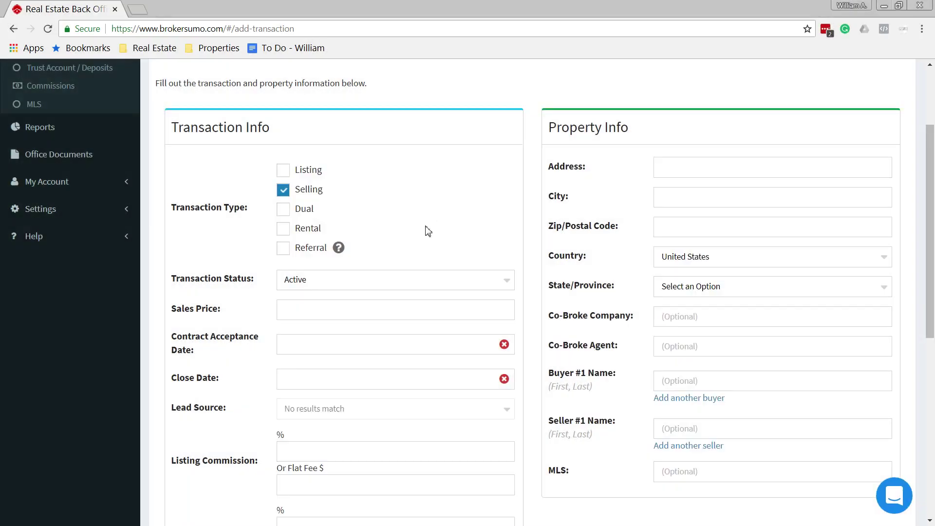
click(373, 279)
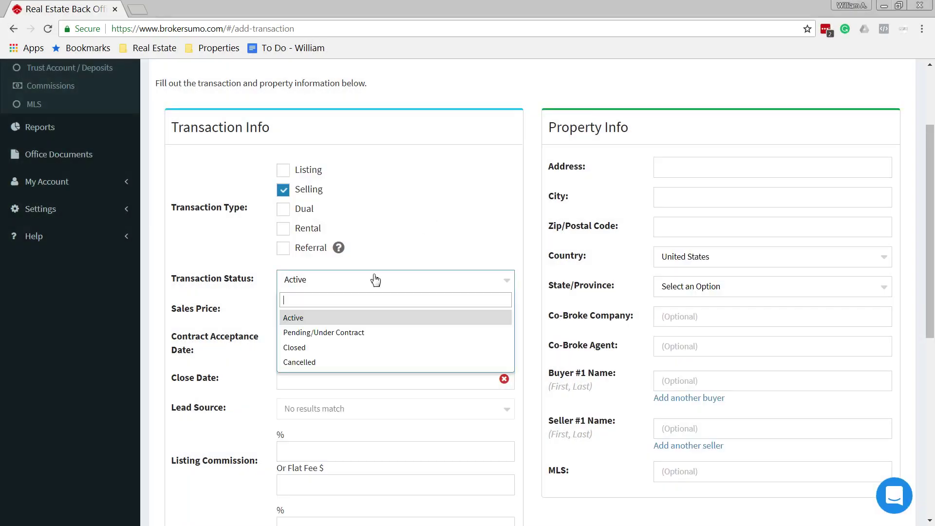
click(319, 333)
- Enter sales price 175000, acceptance date 08/01/2018 and close date 09/27/2018
click(317, 310)
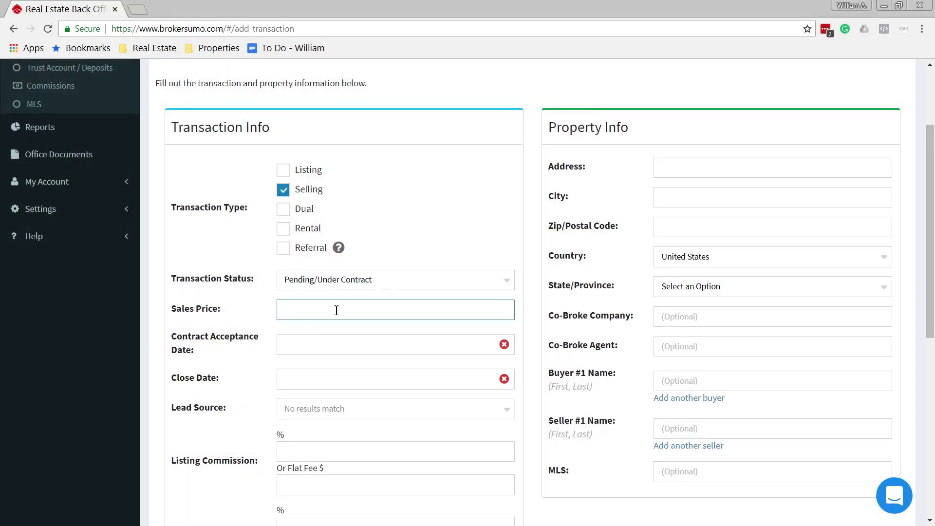
text(175000)
key(Tab)
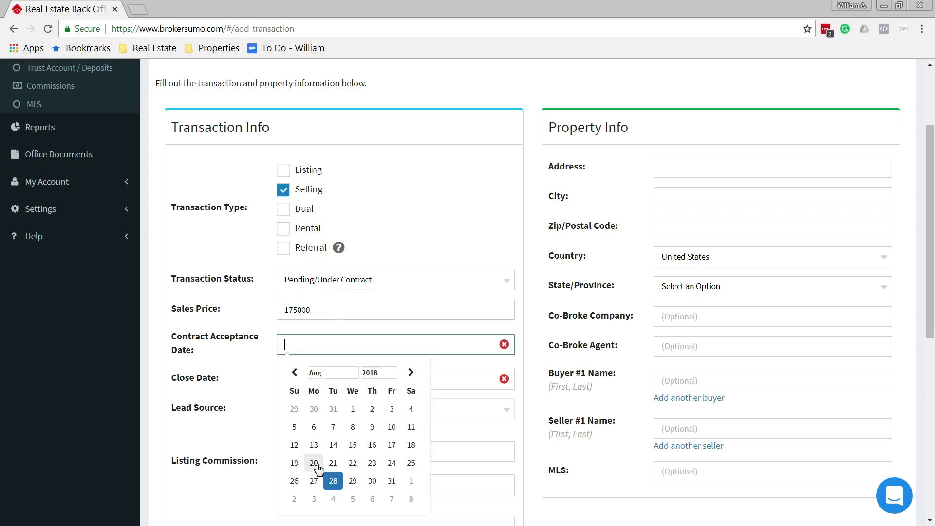
click(353, 409)
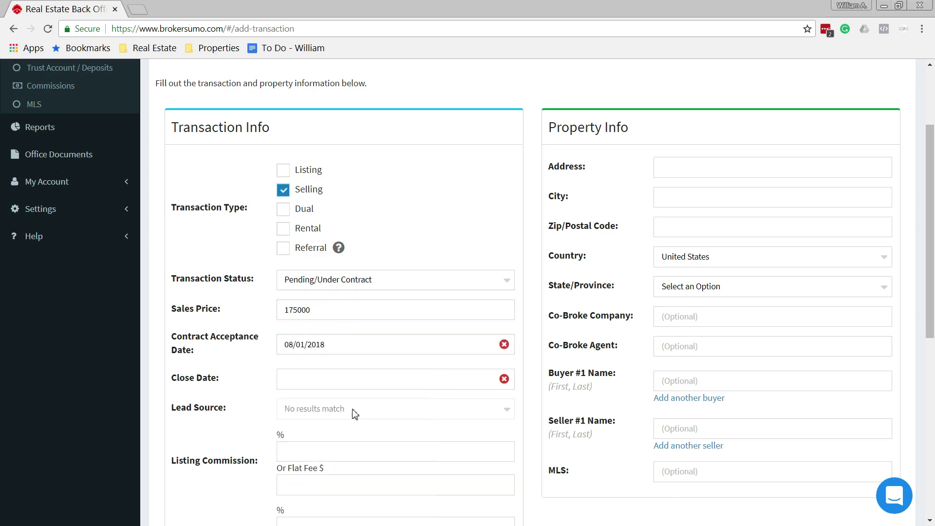
click(324, 381)
click(411, 408)
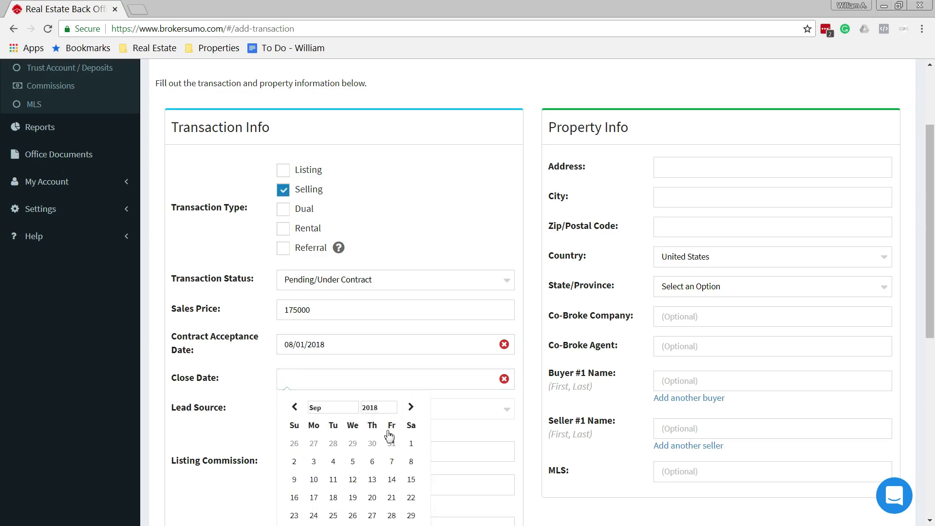
click(372, 515)
scroll(432, 315, down, 3)
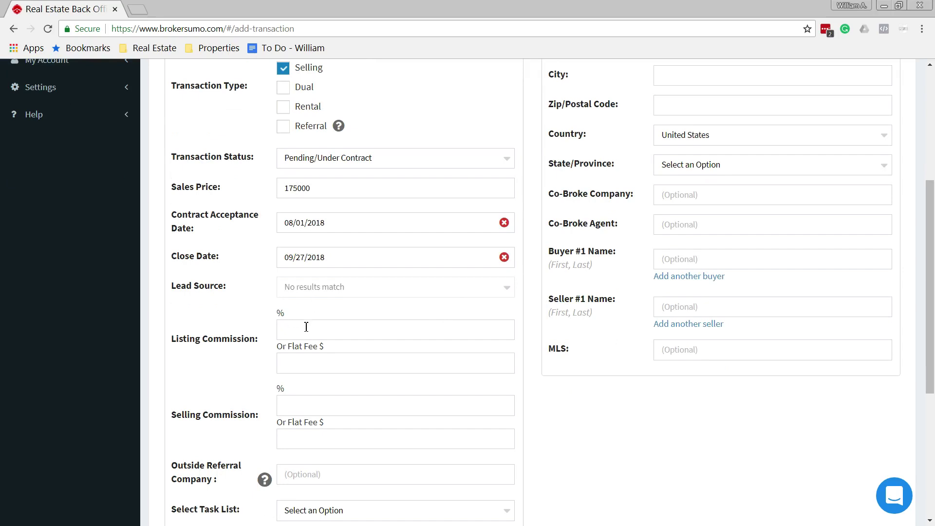
scroll(304, 327, down, 1)
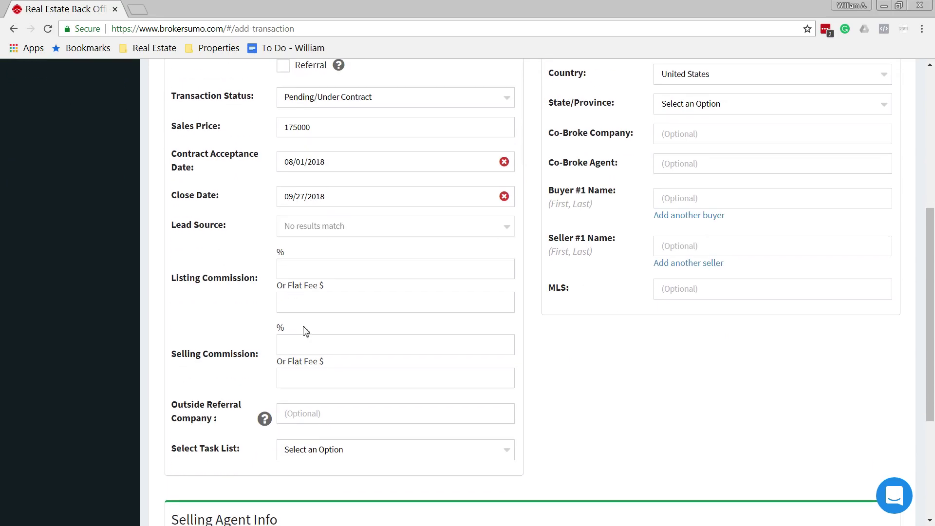
scroll(307, 273, up, 1)
scroll(310, 289, up, 1)
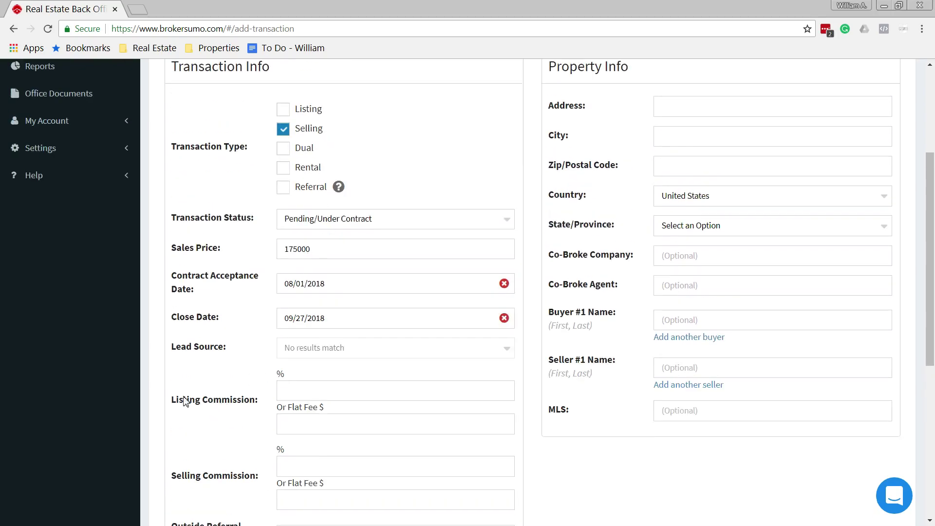
scroll(246, 400, down, 2)
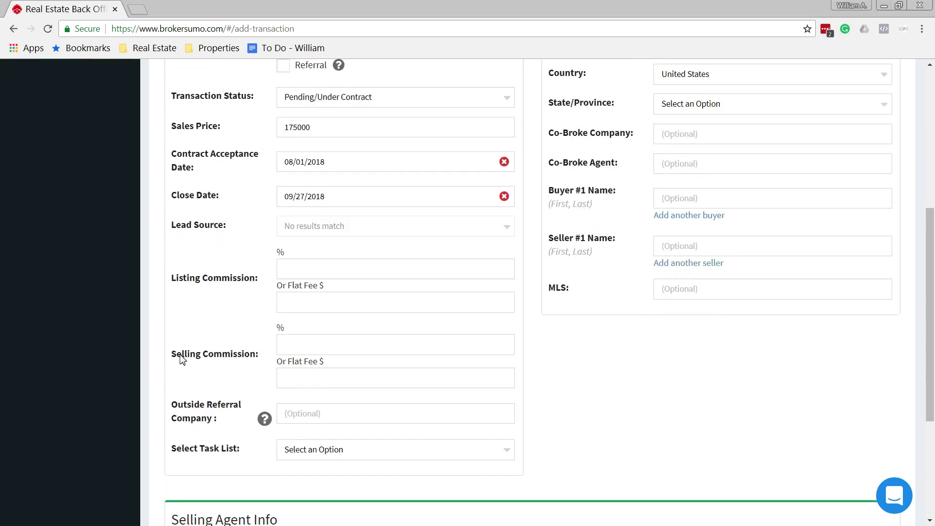
click(298, 346)
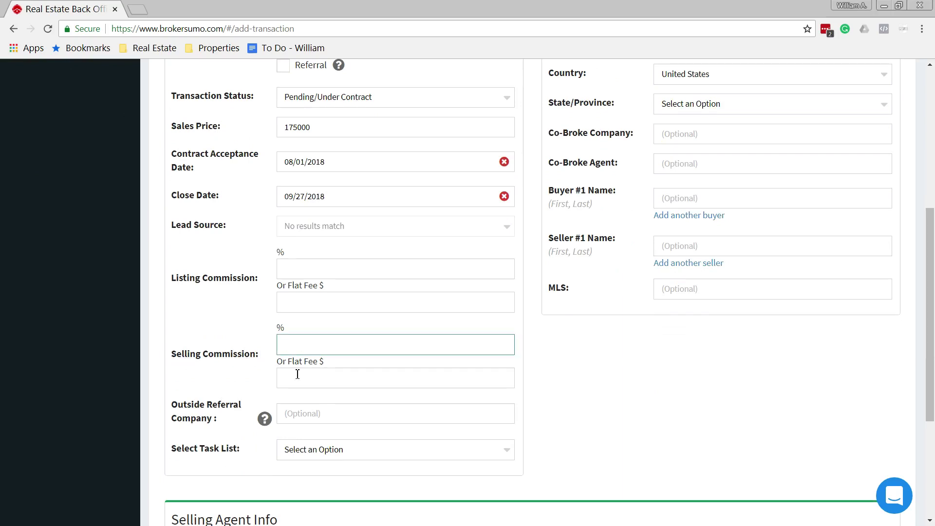
click(297, 376)
click(298, 345)
click(288, 373)
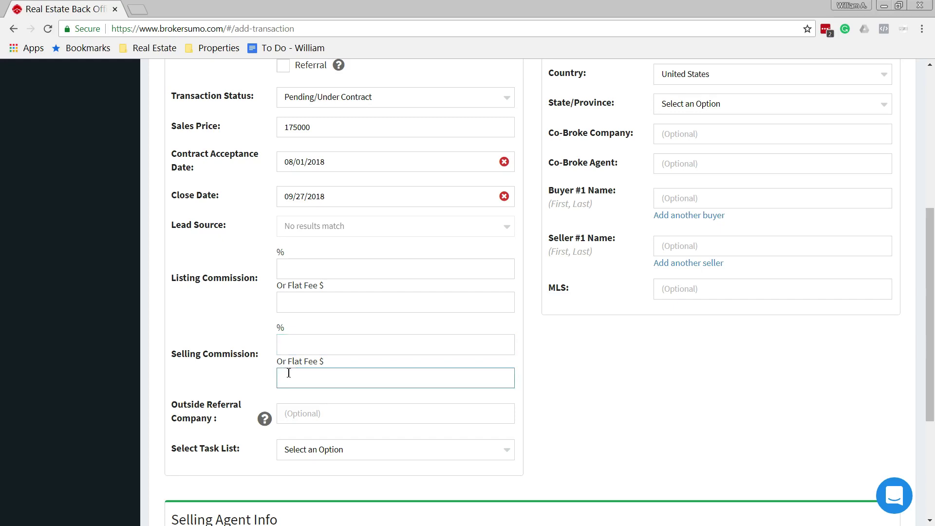
click(299, 349)
click(304, 380)
click(310, 351)
click(320, 378)
- Calculate the commission in Calculator: 175000 × 0.03 = 5250, minus 299 = 4951
key(alt+Tab)
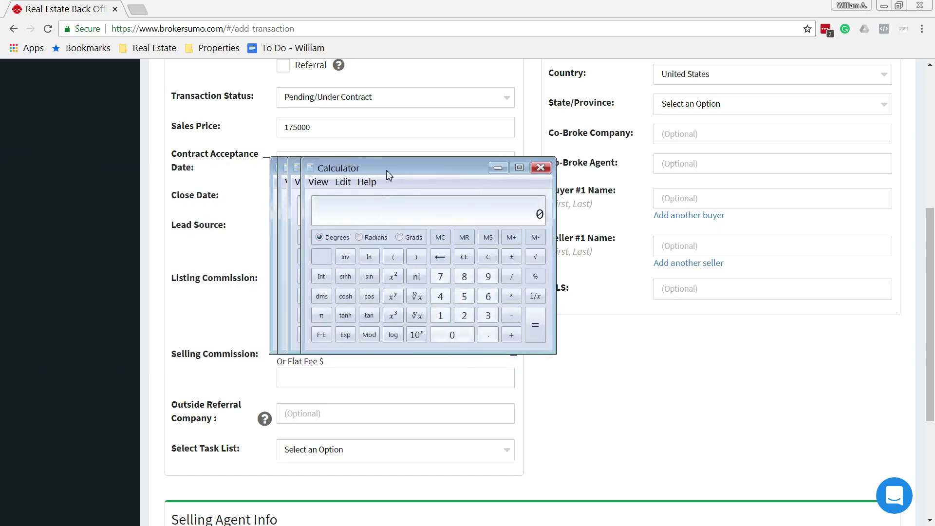
drag(449, 171, 557, 177)
text(175000 )
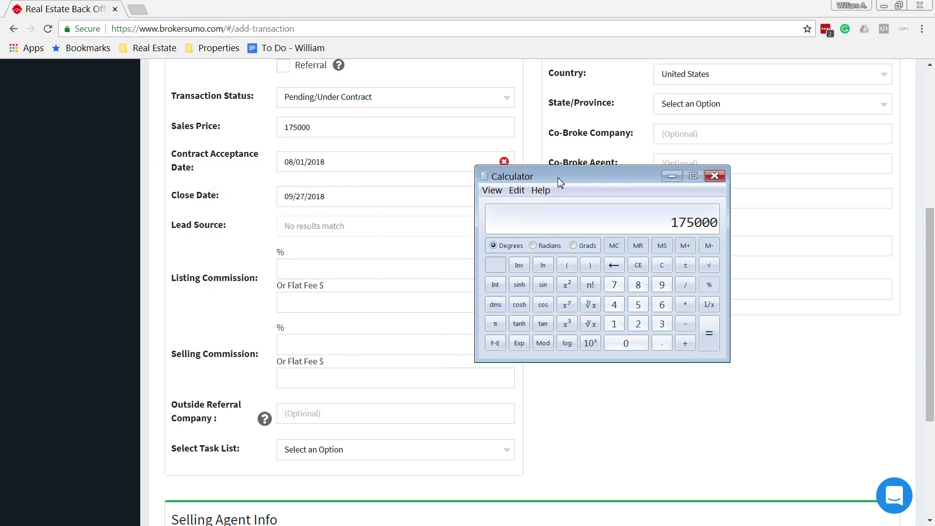
text(* 0.03)
key(Return)
key(minus)
text(299)
key(Return)
drag(559, 179, 138, 178)
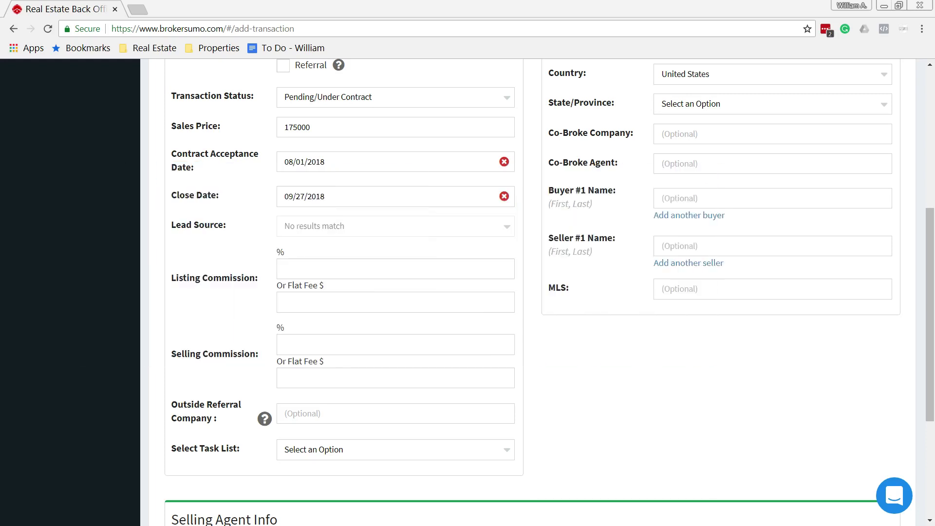
- Enter 4951.00 as the selling commission flat fee
click(298, 382)
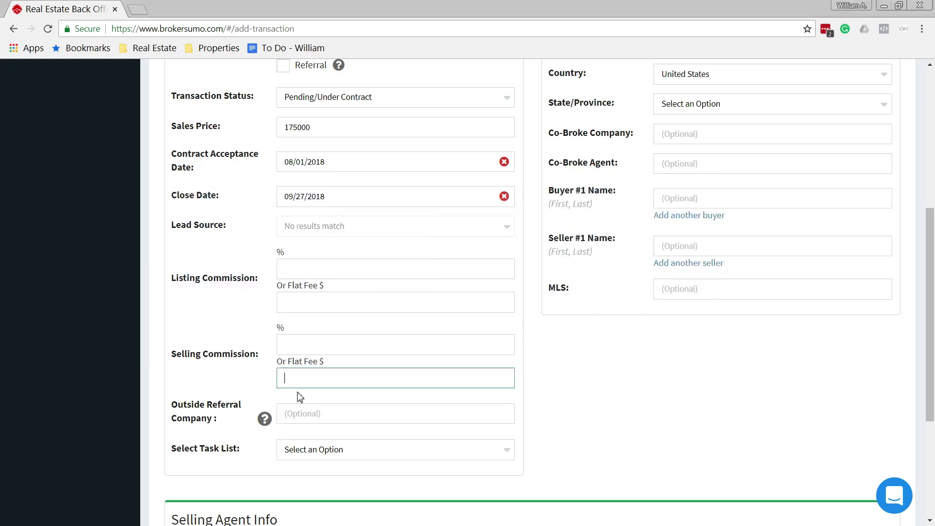
text(49)
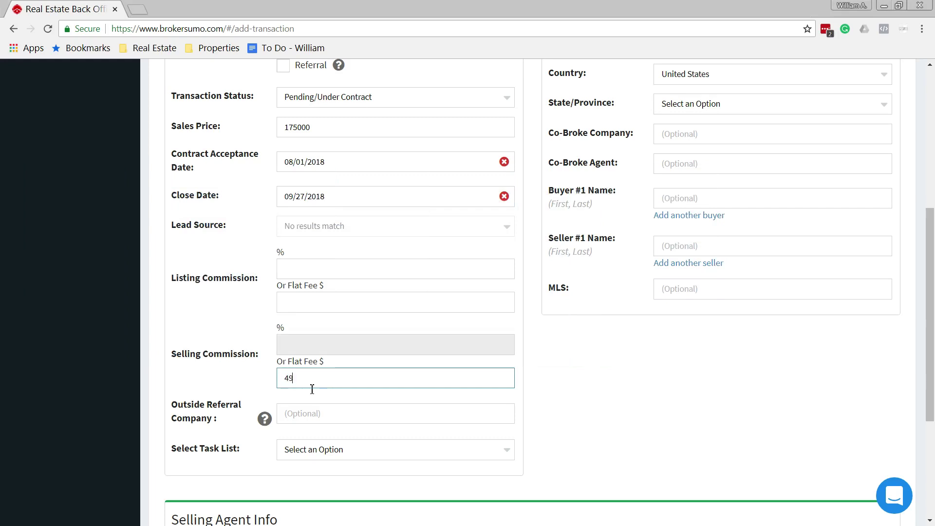
text(51.00)
scroll(340, 393, down, 3)
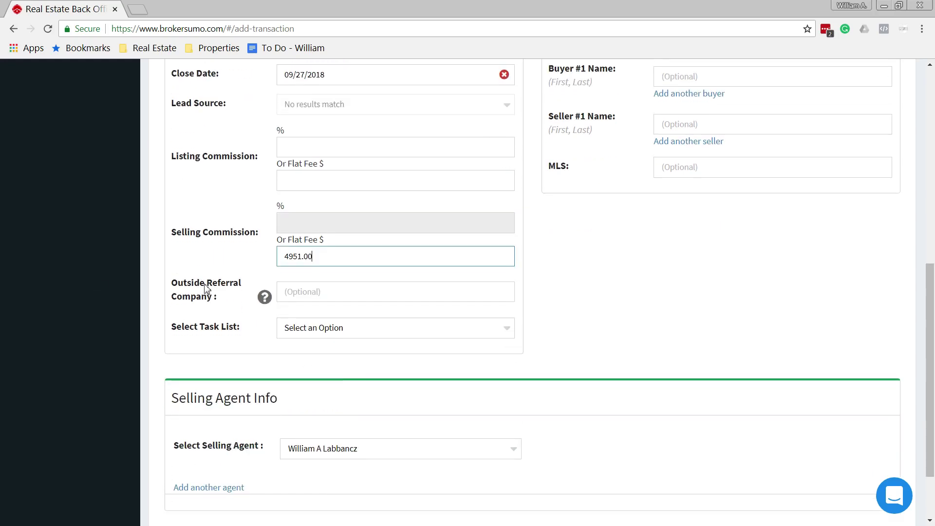
- Assign the Buyer Side Closing Checklist as the task list
click(322, 291)
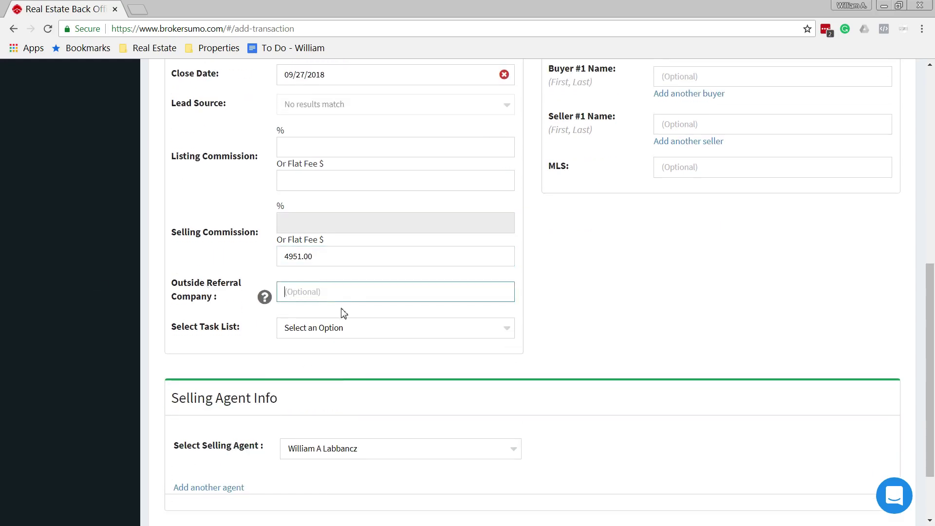
click(358, 336)
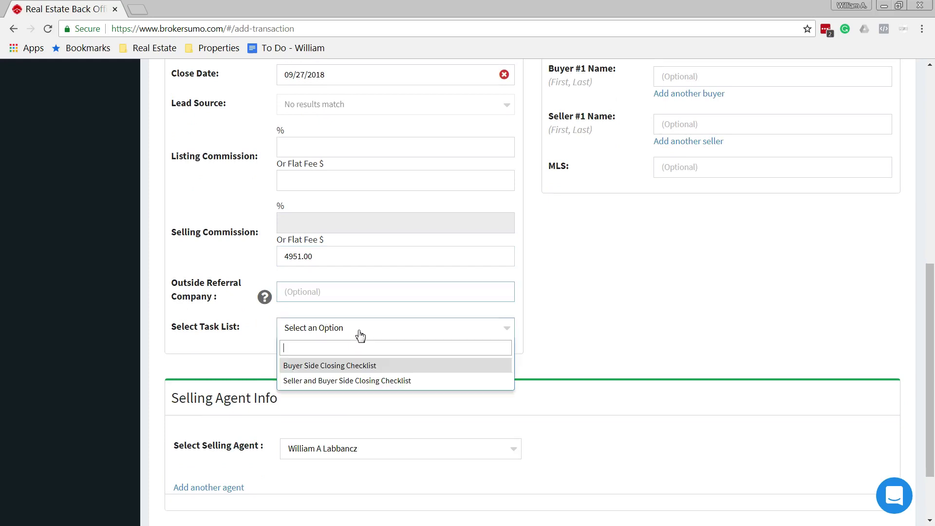
click(336, 374)
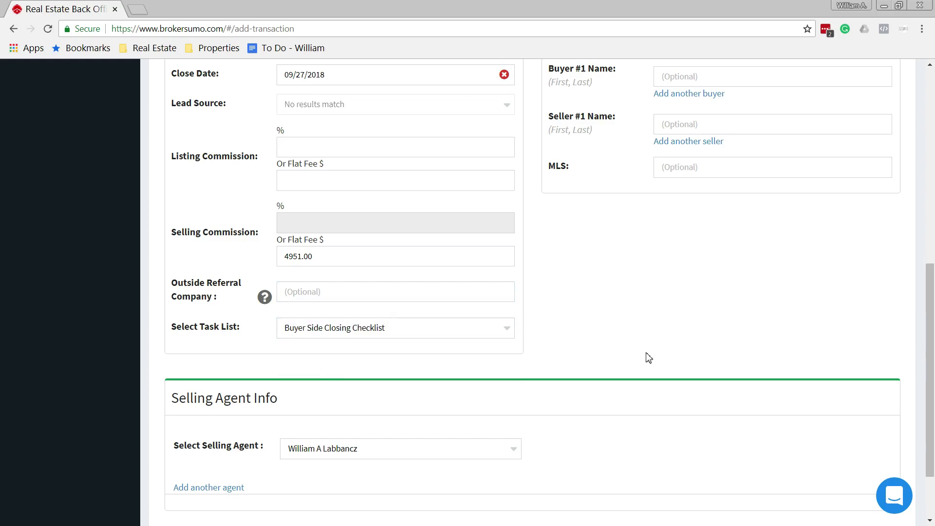
scroll(647, 357, up, 9)
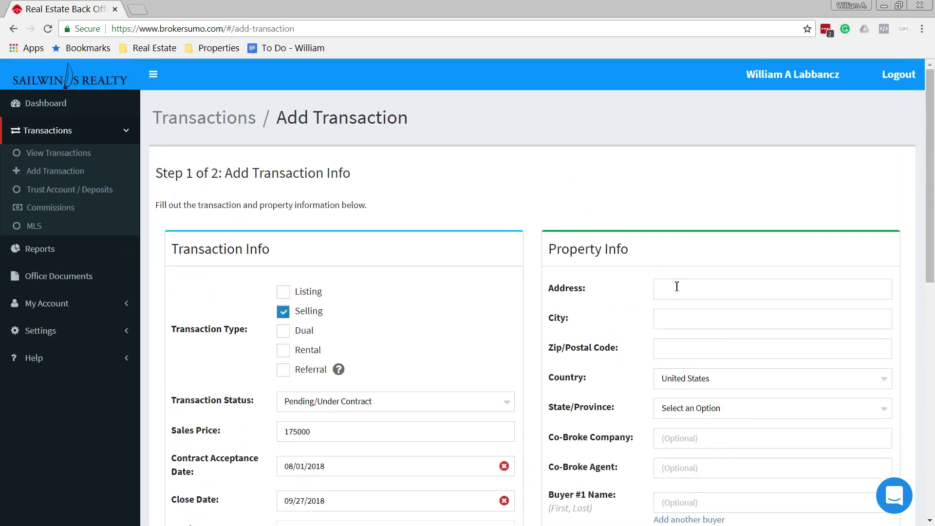
click(676, 288)
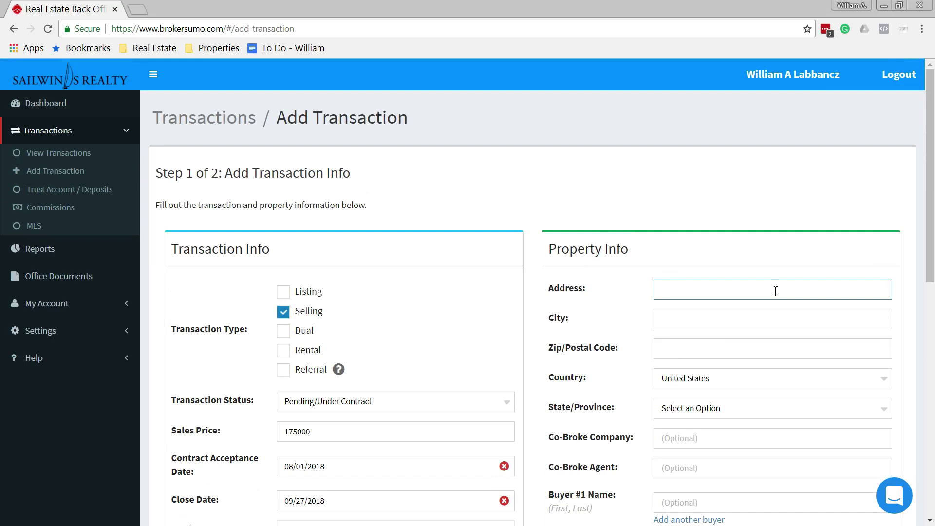
key(Tab)
text(New Port Richey)
key(Tab)
text(3465)
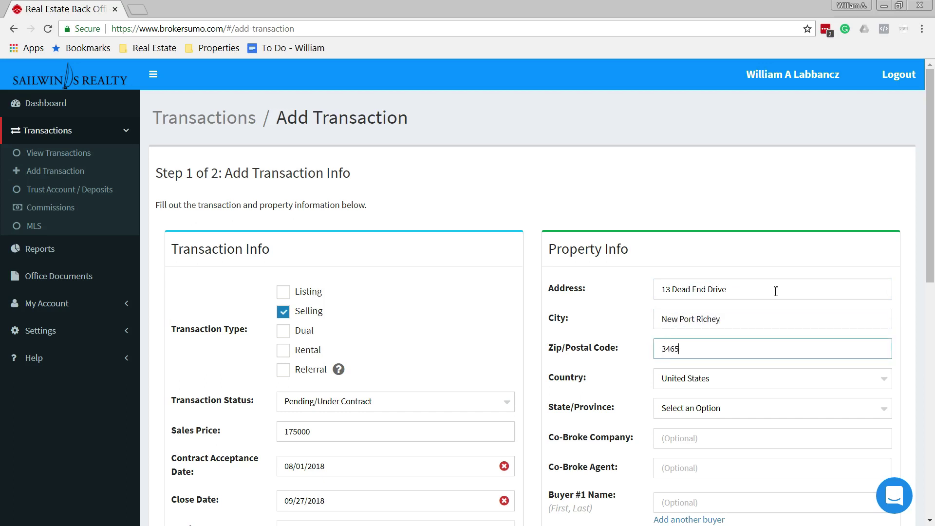
text(2)
- Set the property's state to Florida
click(702, 416)
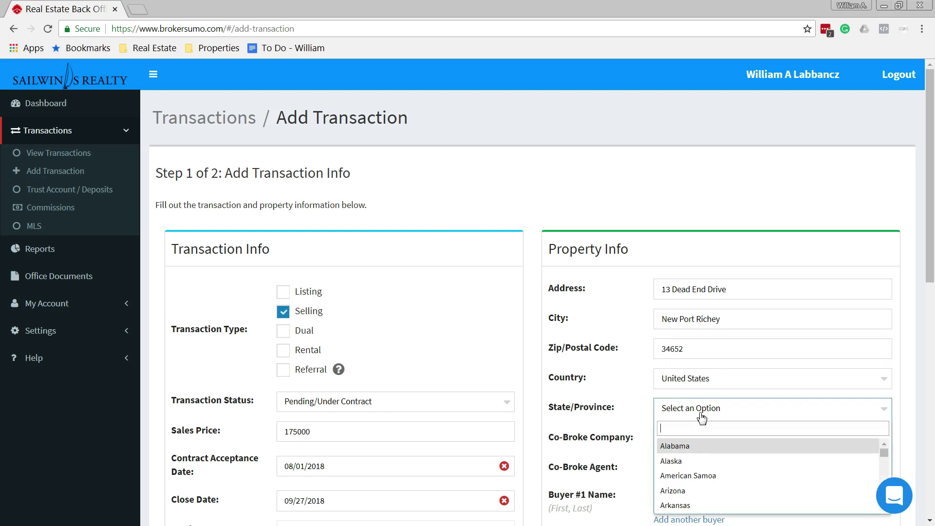
text(f)
click(699, 457)
click(692, 445)
scroll(820, 382, down, 3)
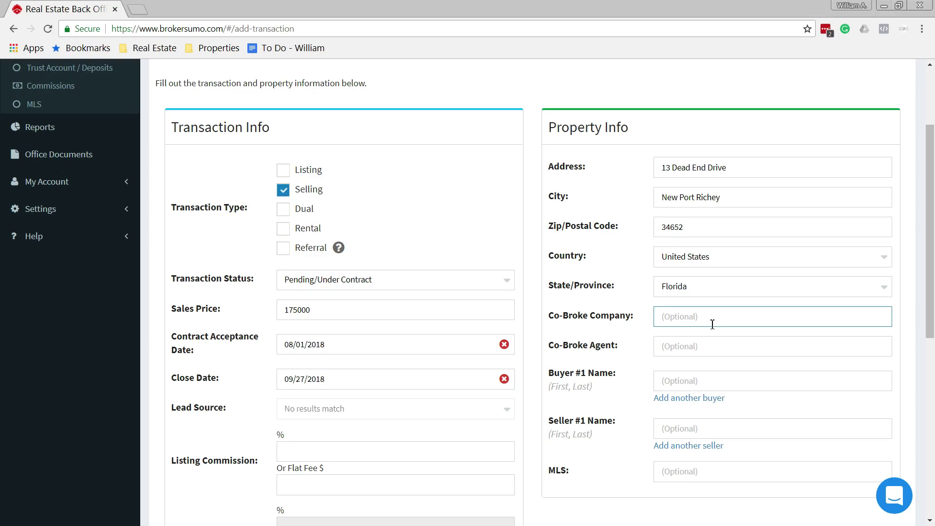
- Enter the first buyer's name, add a second buyer field, and enter their name
click(697, 345)
click(680, 380)
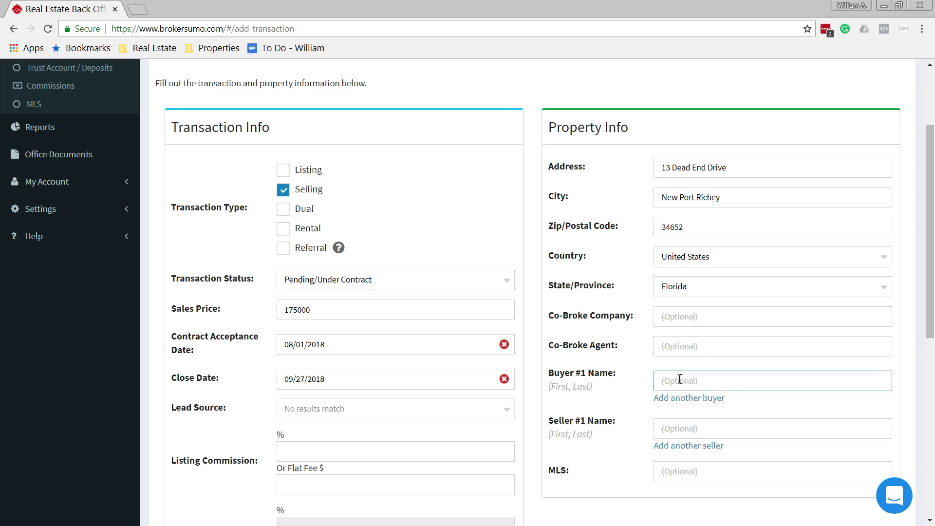
text(Joe Buyer)
click(703, 401)
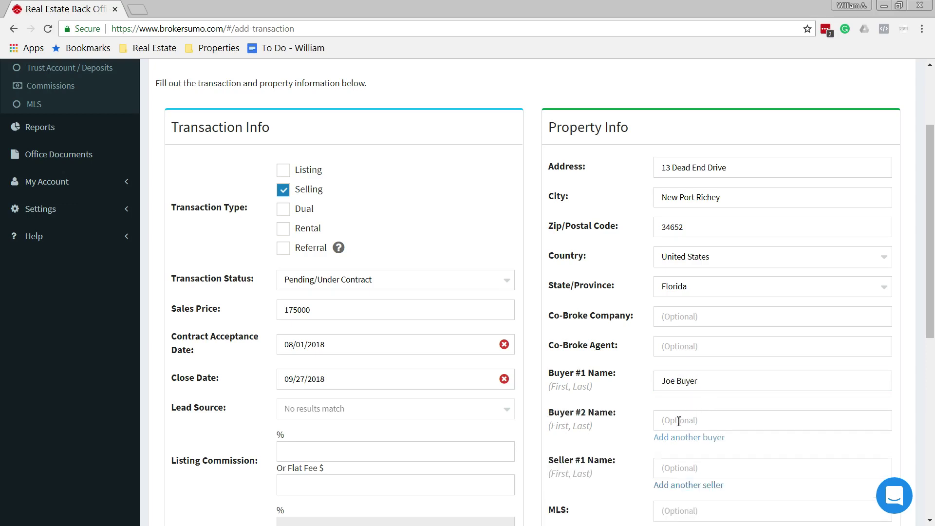
click(691, 419)
text(Mary Buyer)
- Enter MLS number W7622562
scroll(704, 423, down, 2)
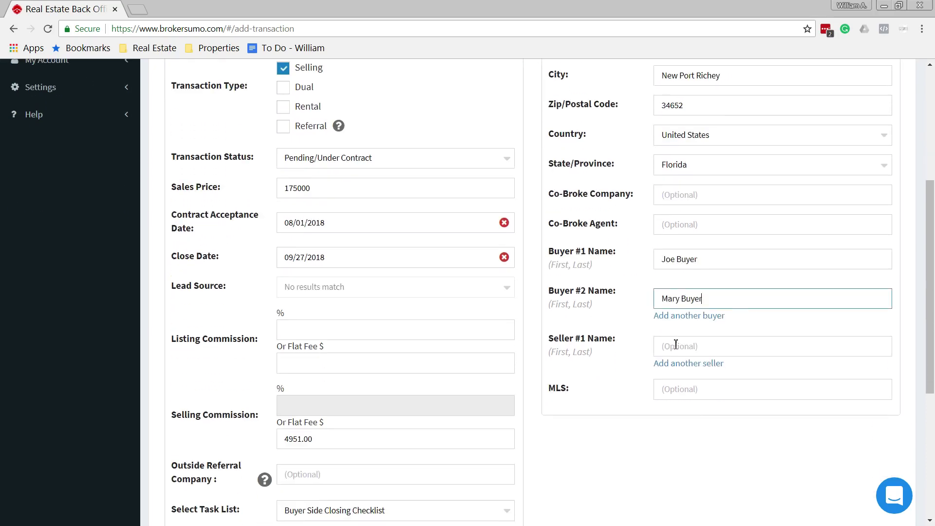
click(701, 347)
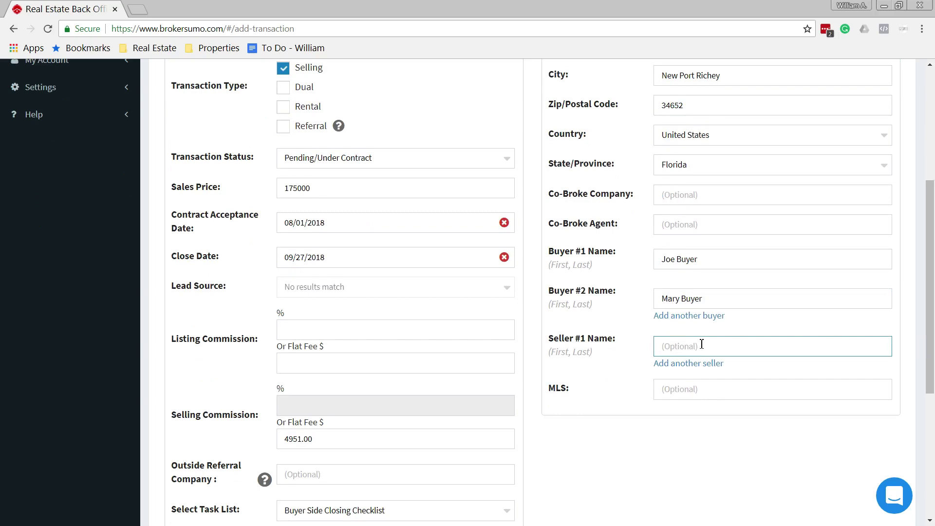
click(701, 392)
text(W7622)
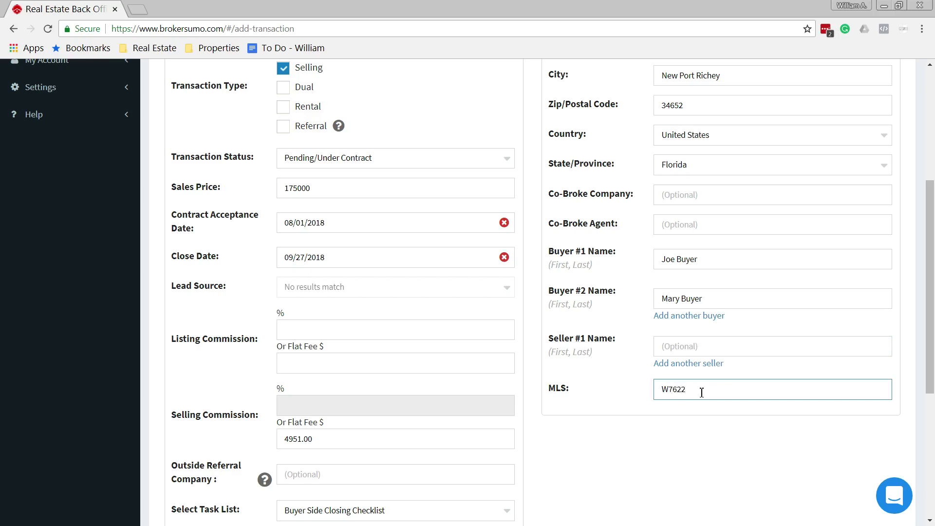
text(562)
scroll(691, 412, down, 4)
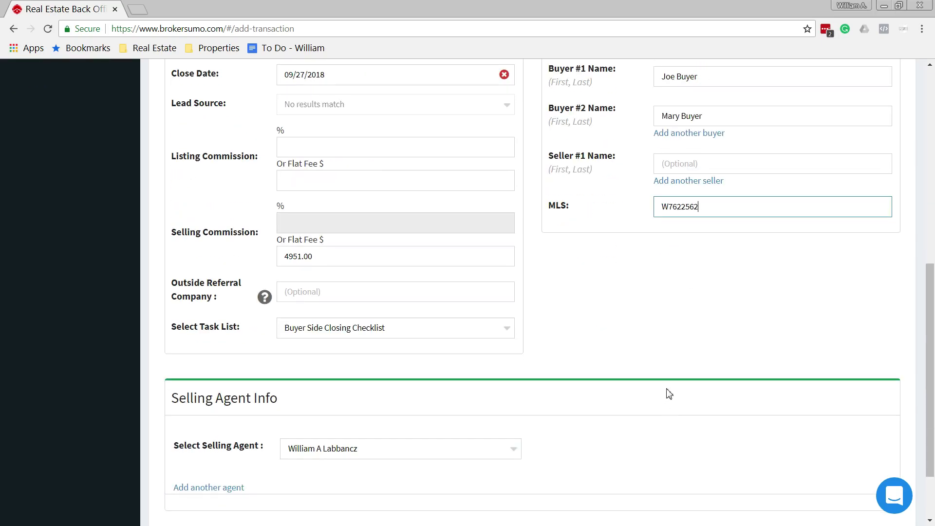
scroll(587, 371, down, 2)
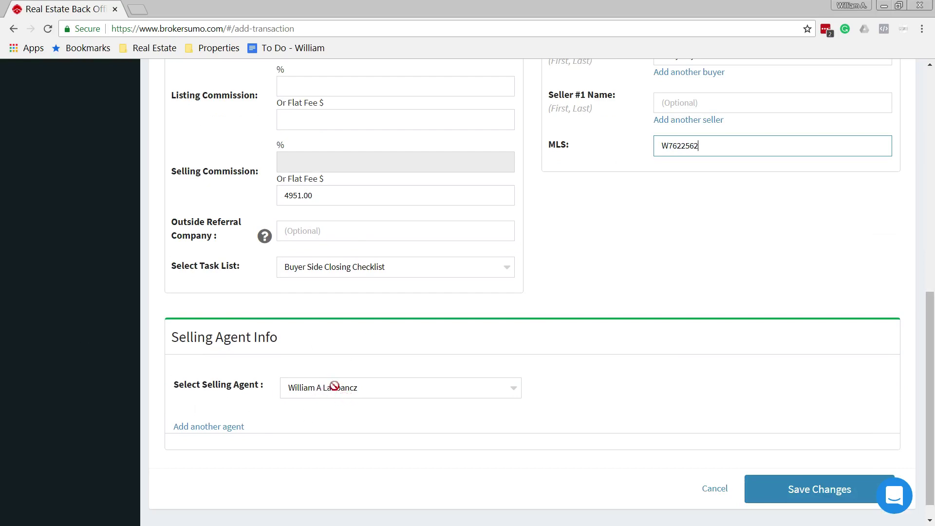
- Save the details, choose KeyStone Title Agency, Inc as title company, and submit the transaction
click(827, 491)
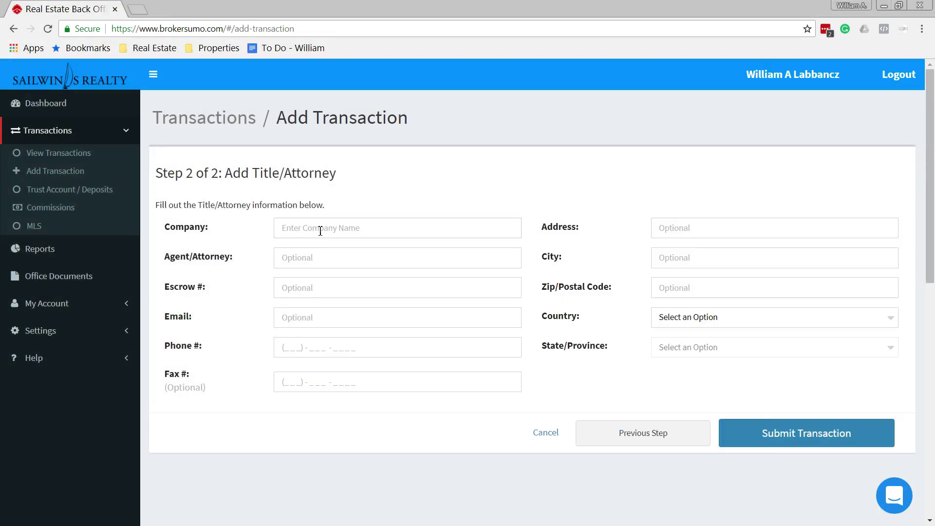
click(320, 231)
text(Key)
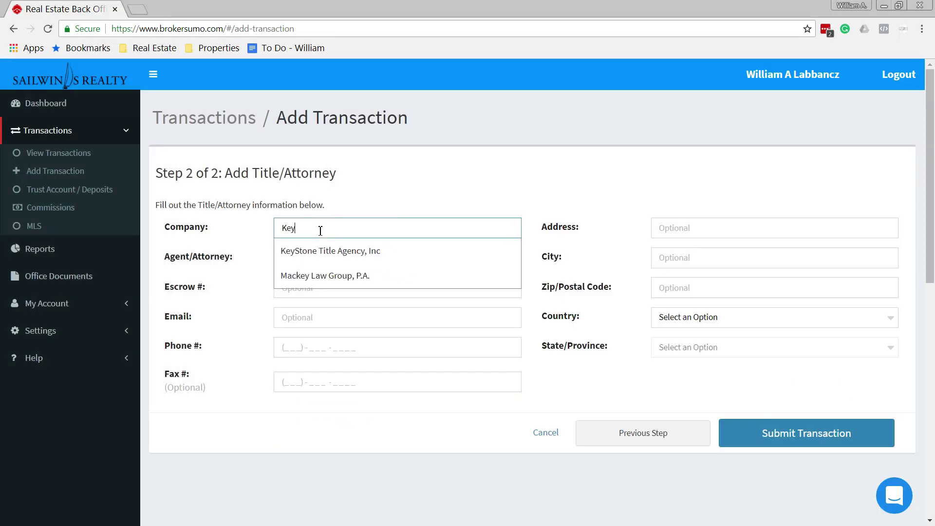
click(351, 250)
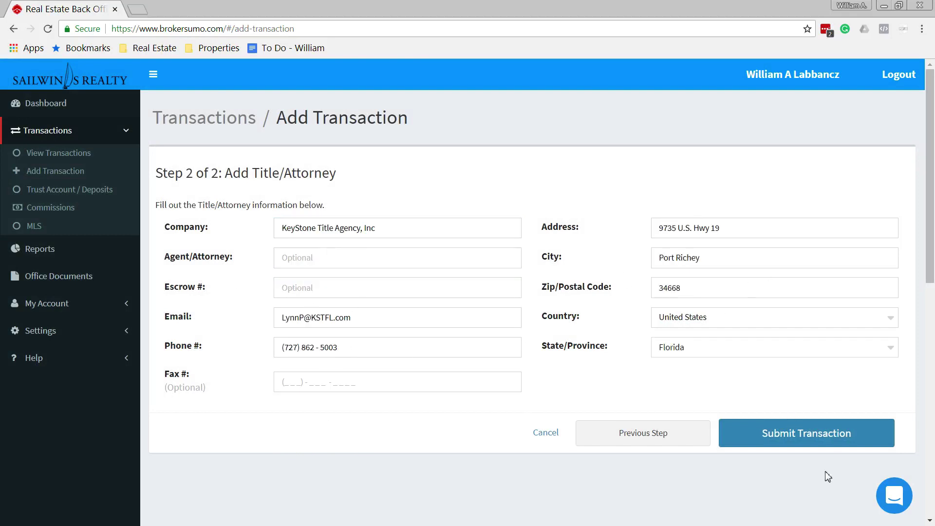
click(852, 444)
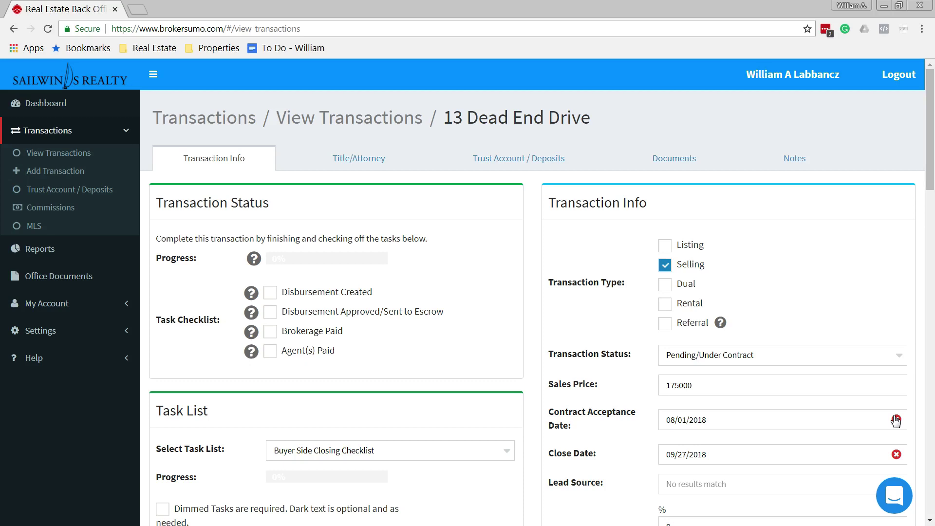
- View the transaction's notes, then its empty Documents list
click(799, 167)
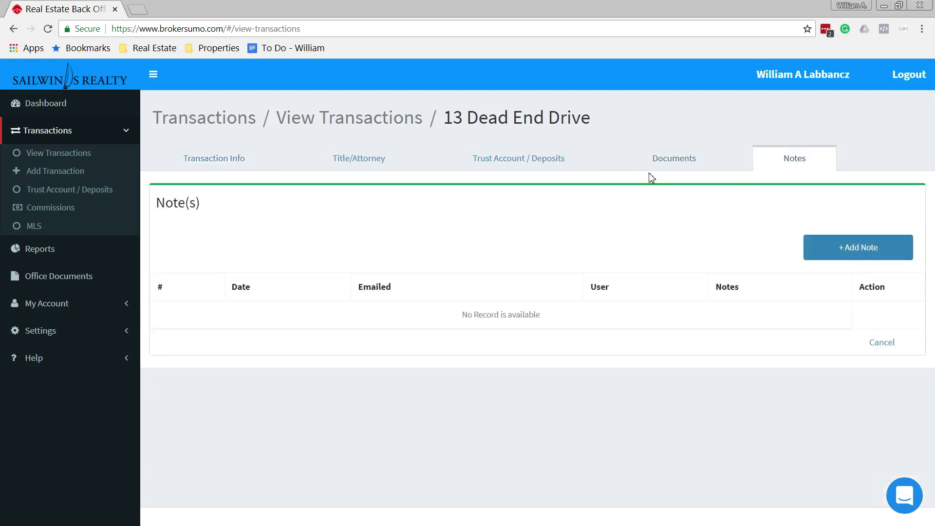
click(684, 158)
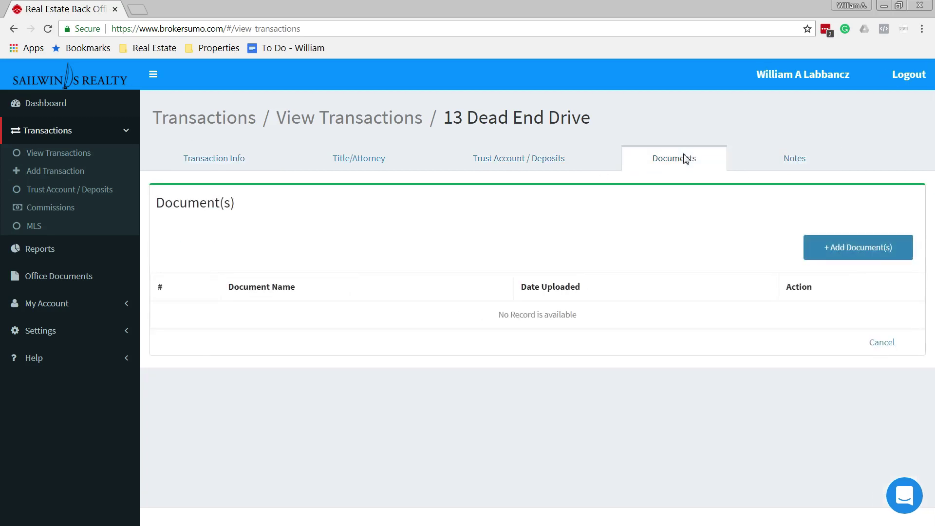